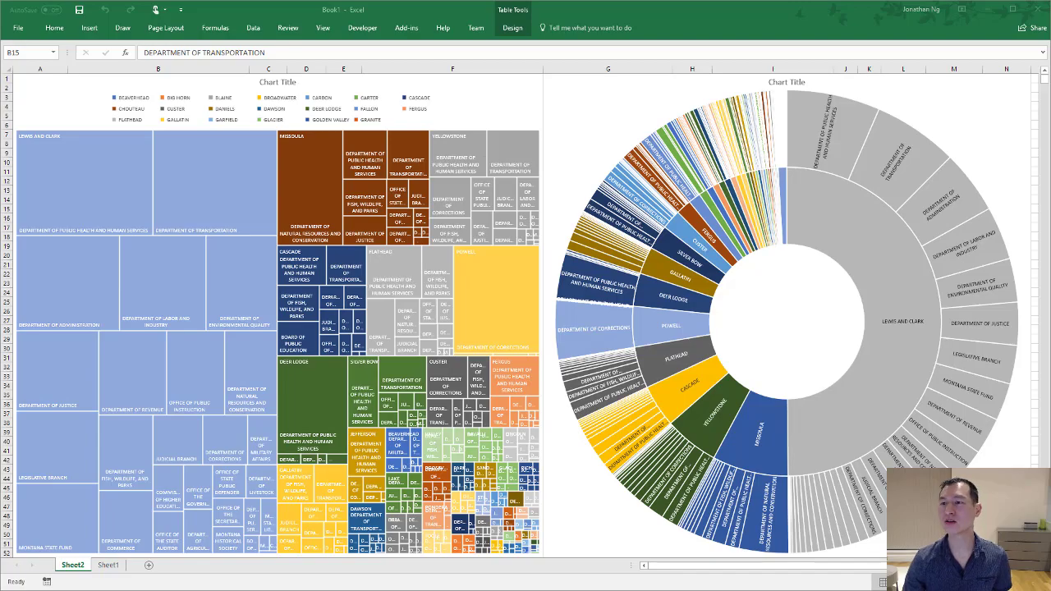
Step: Examine the finished treemap and sunburst charts, comparing how they break pay down by county and department
key("alt+Tab")
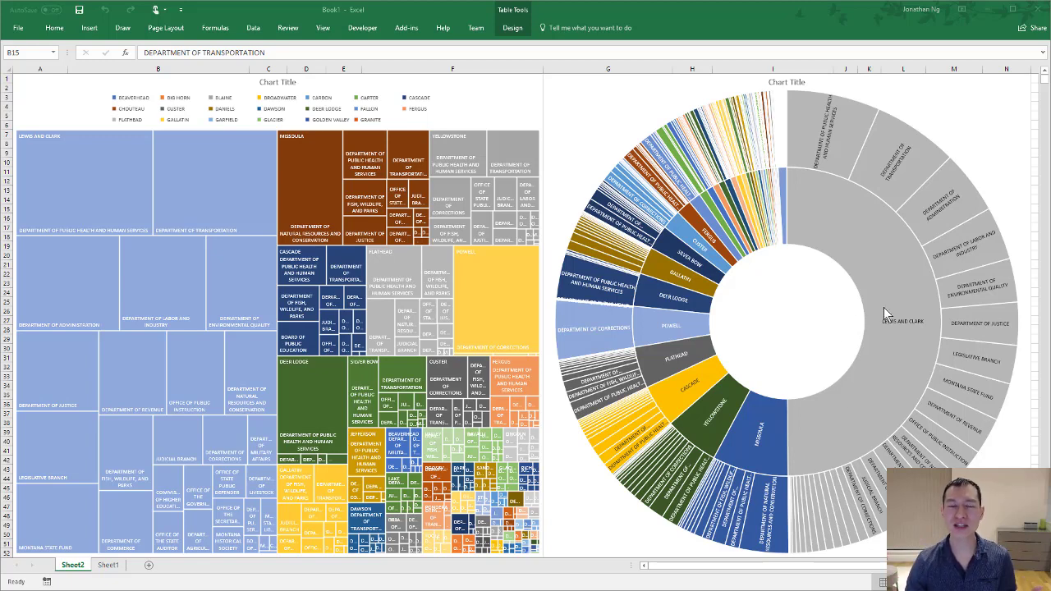
mouse_move(894, 313)
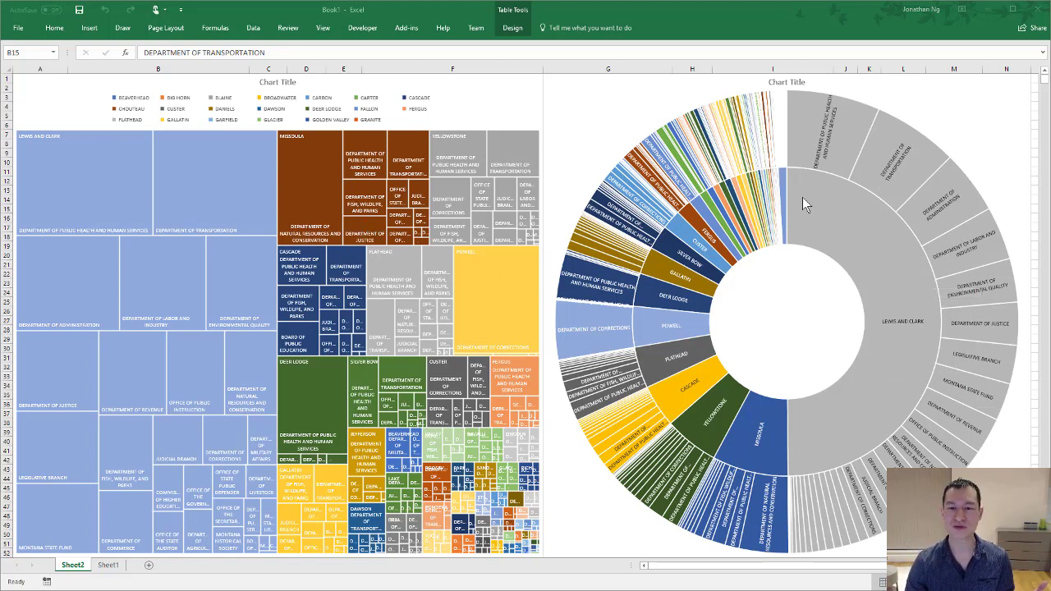
mouse_move(175, 199)
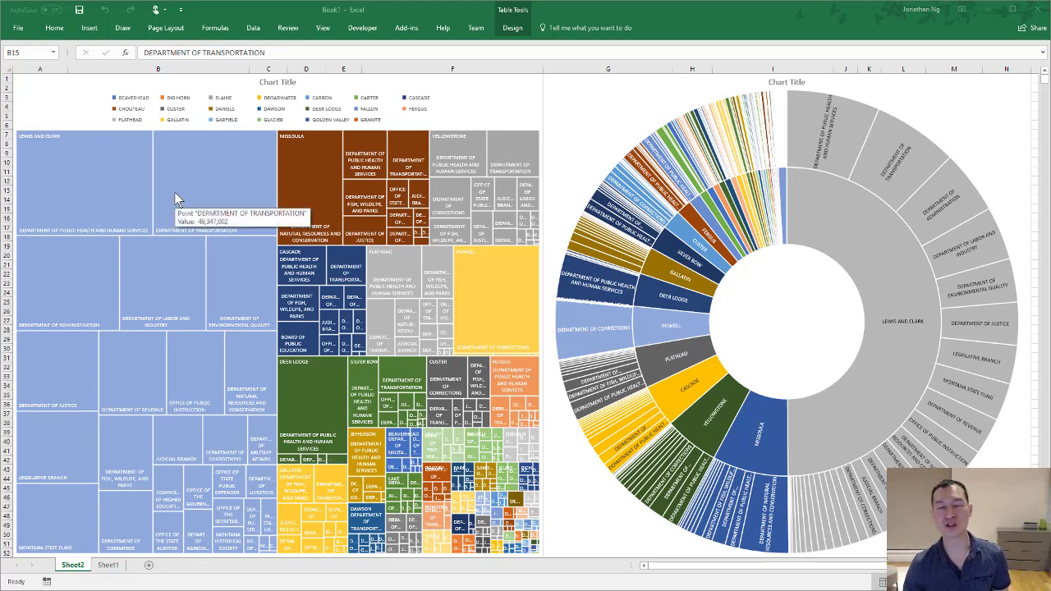
mouse_move(722, 238)
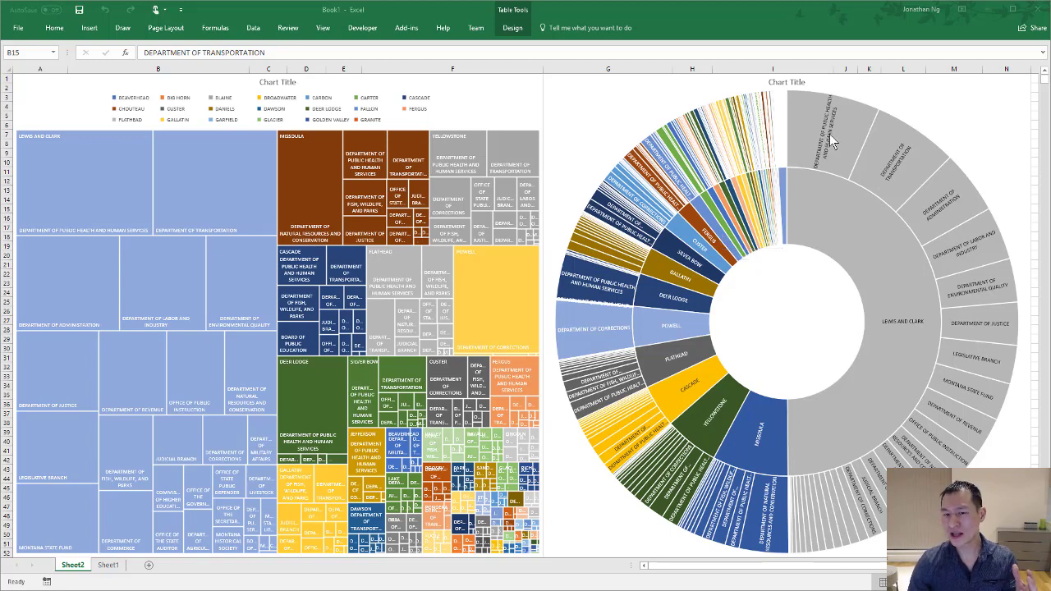
mouse_move(831, 141)
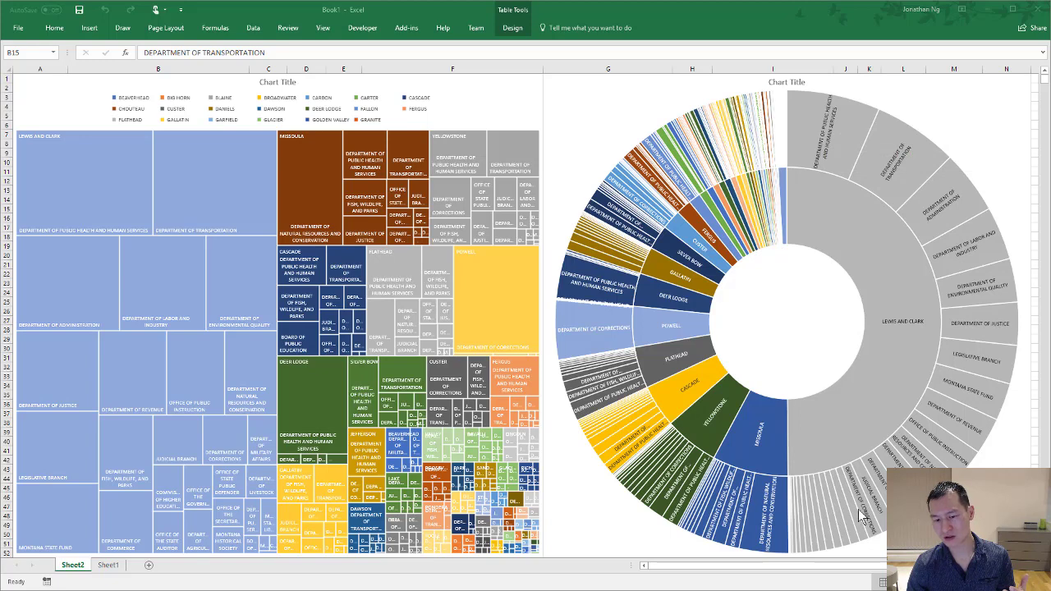
mouse_move(860, 506)
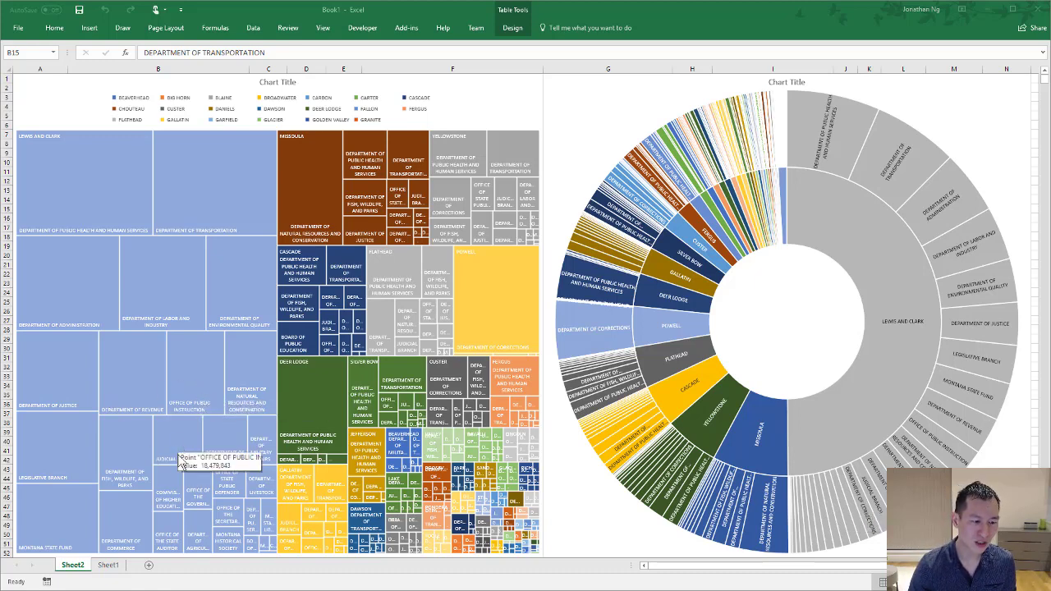
mouse_move(222, 444)
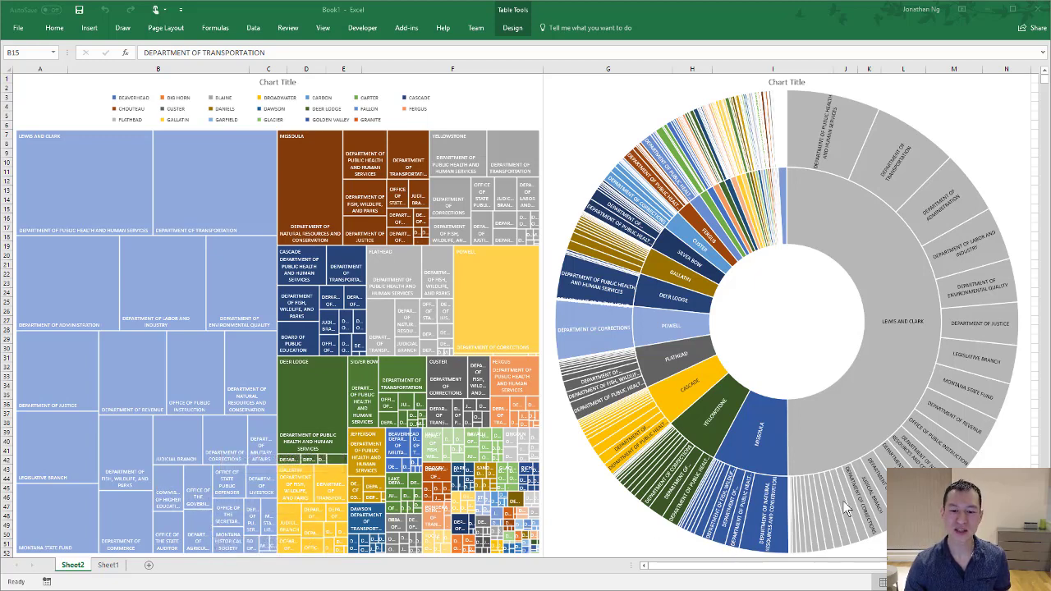
mouse_move(817, 512)
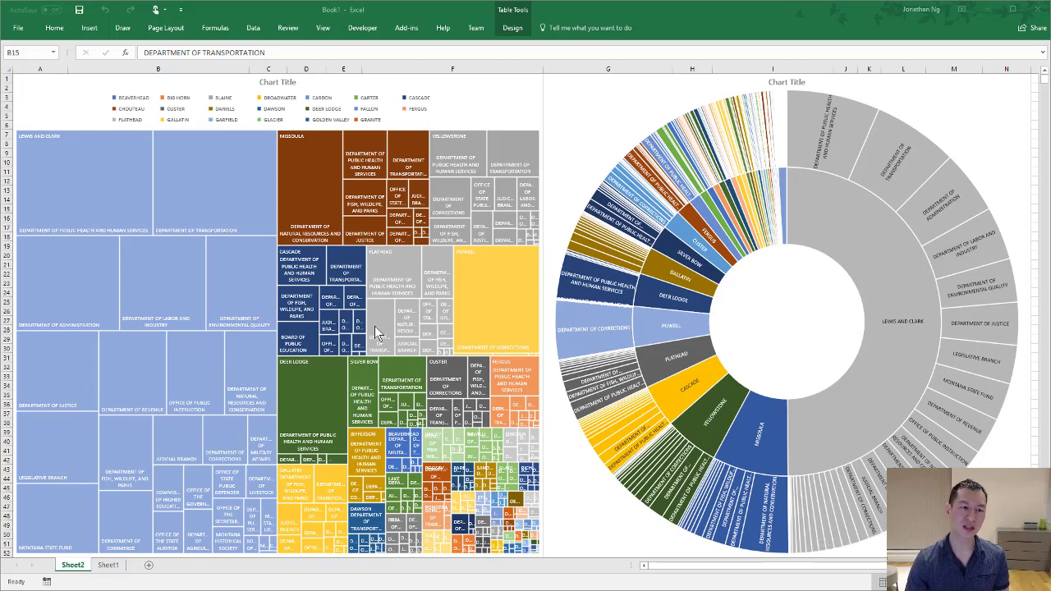
mouse_move(375, 331)
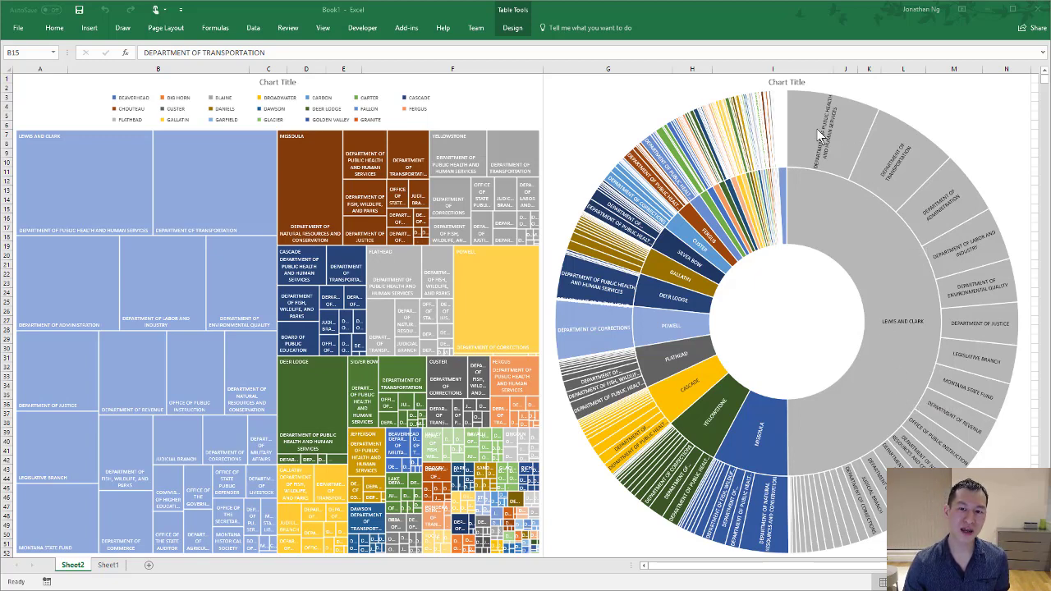
mouse_move(955, 242)
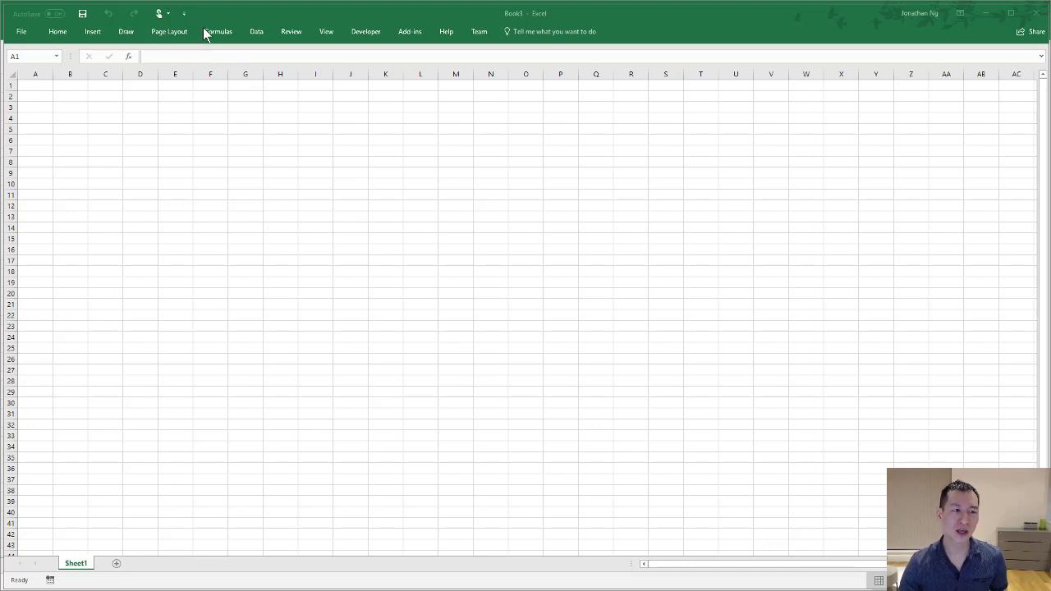
Step: Import Employees2017.csv into the blank workbook as a text/CSV source and open it for editing in the Query Editor
left_click(255, 31)
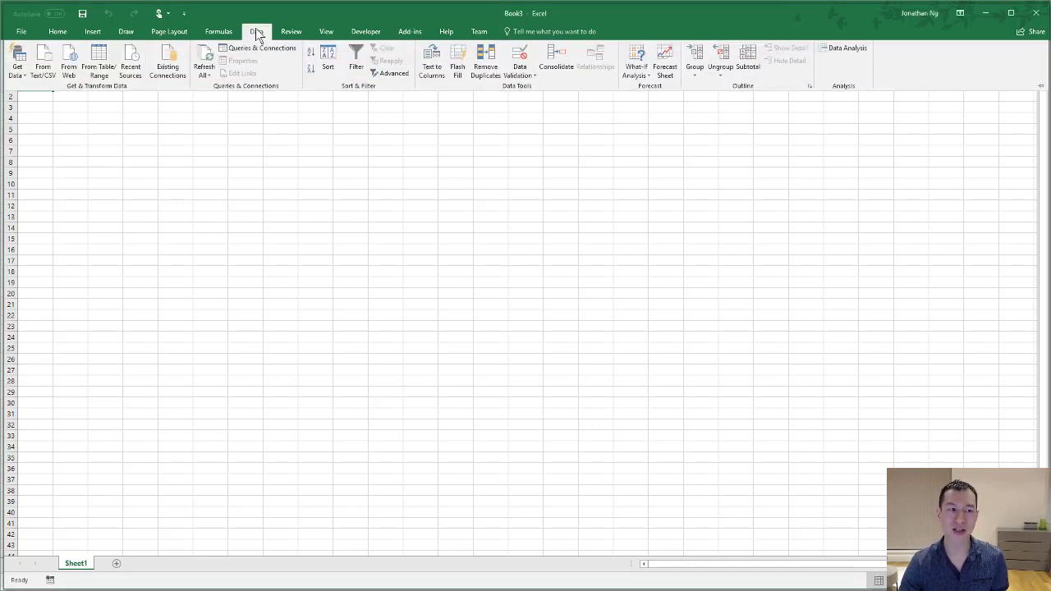
left_click(18, 66)
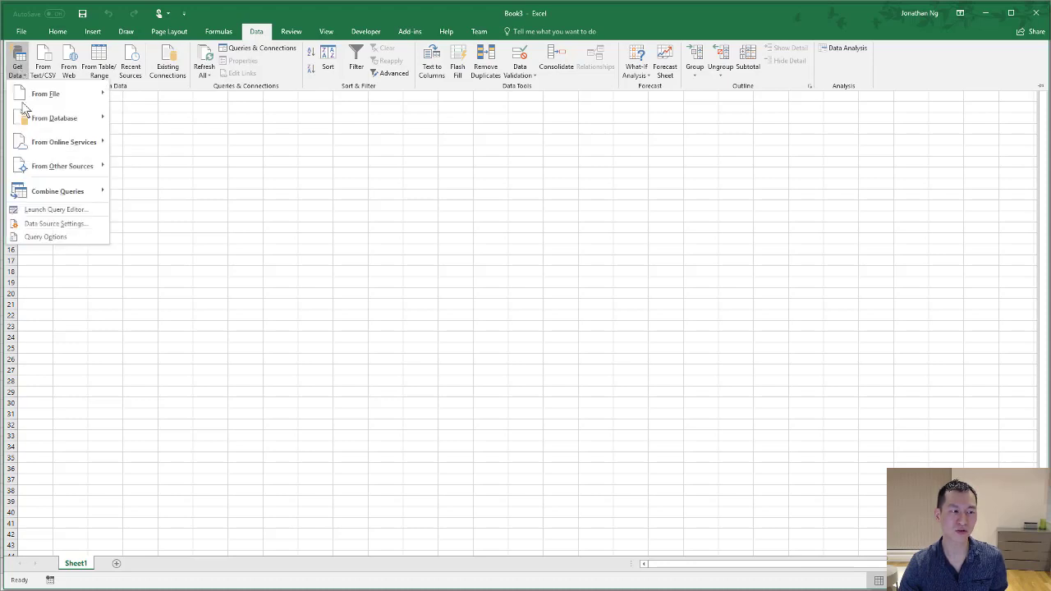
mouse_move(73, 95)
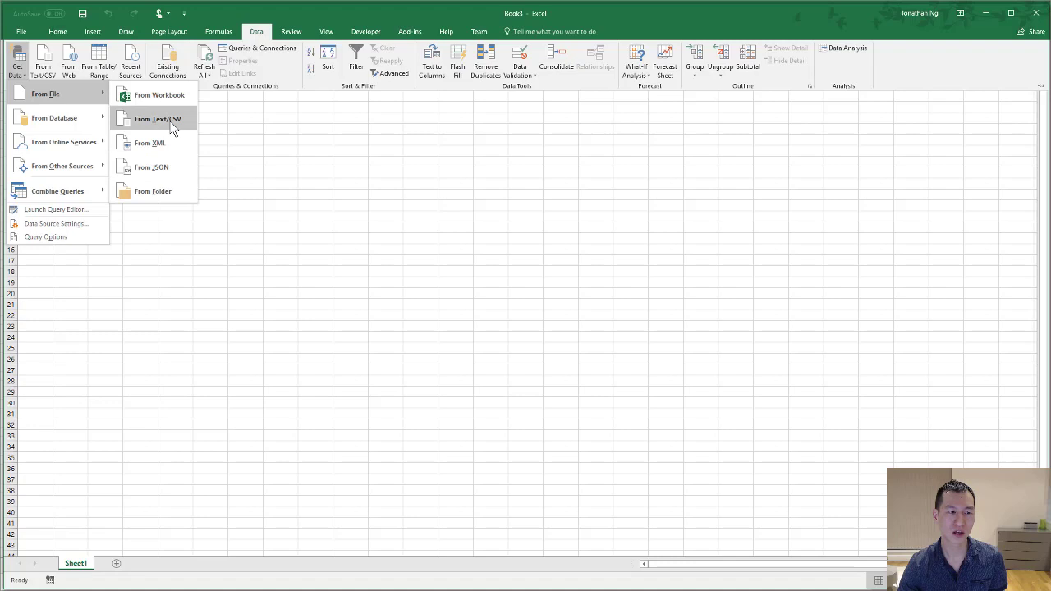
left_click(158, 119)
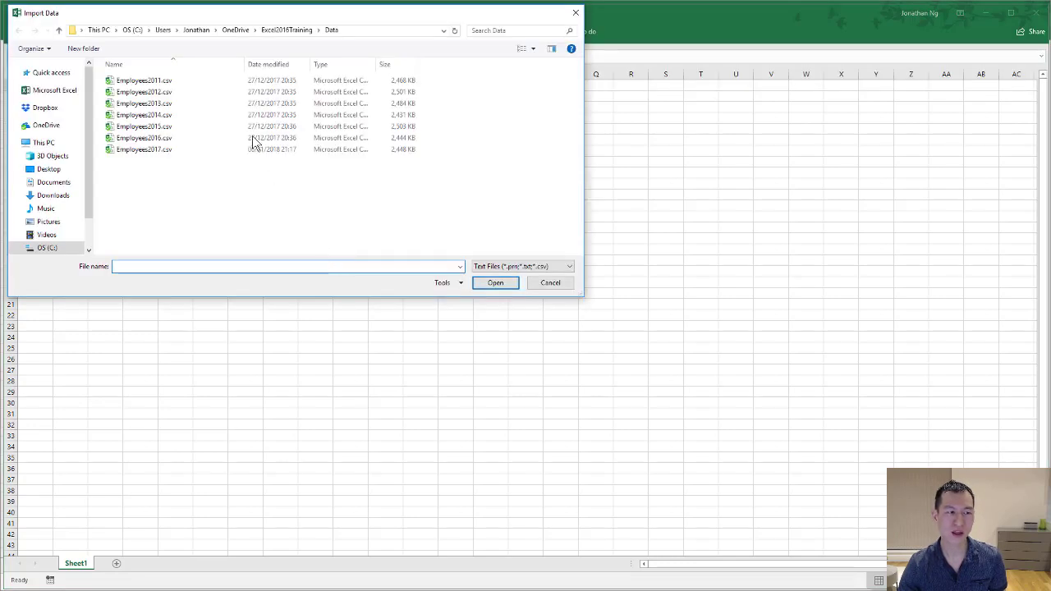
double_click(134, 151)
left_click_drag(523, 70, 452, 51)
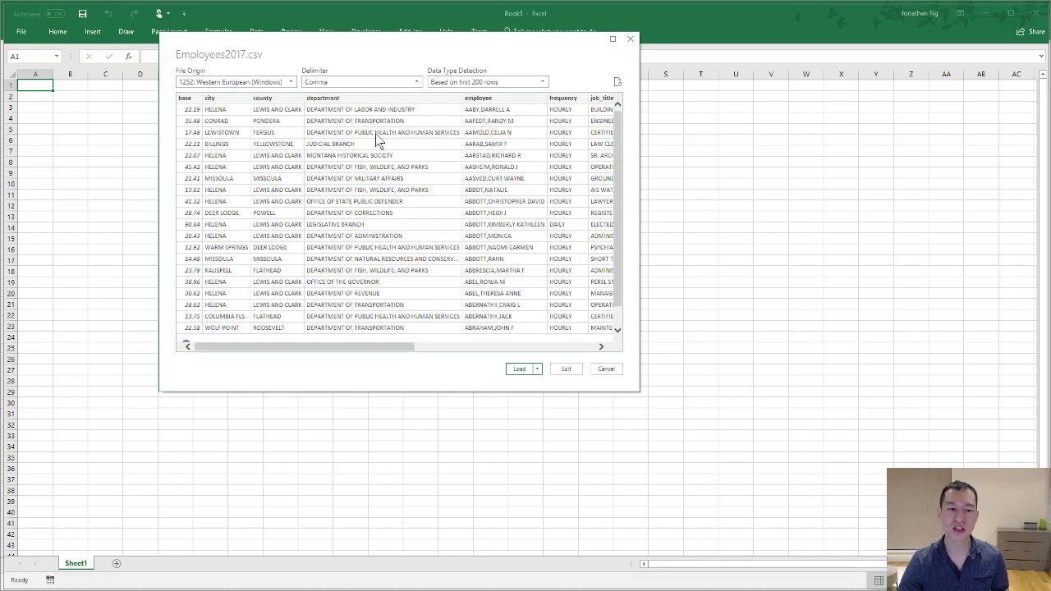
left_click(567, 371)
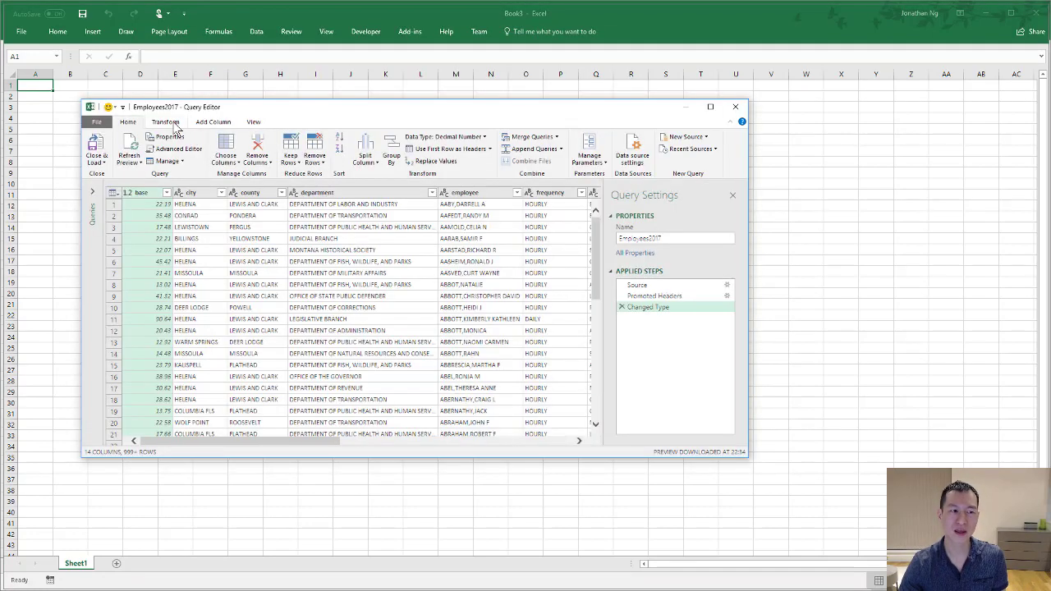
Step: Set up an advanced Group By on the employee query with county as the first grouping and department as the second
left_click(167, 123)
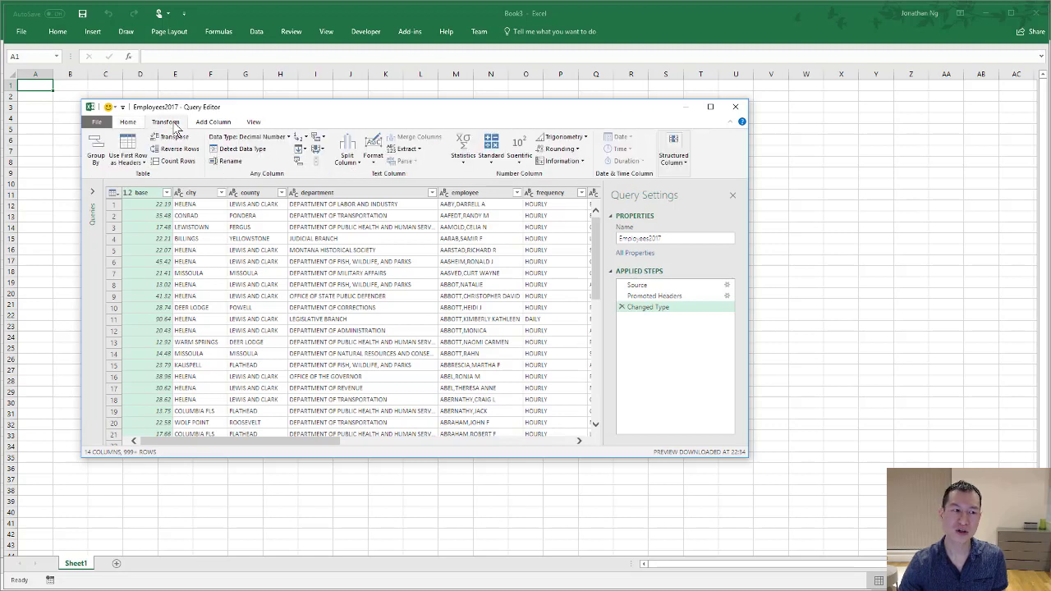
left_click(101, 155)
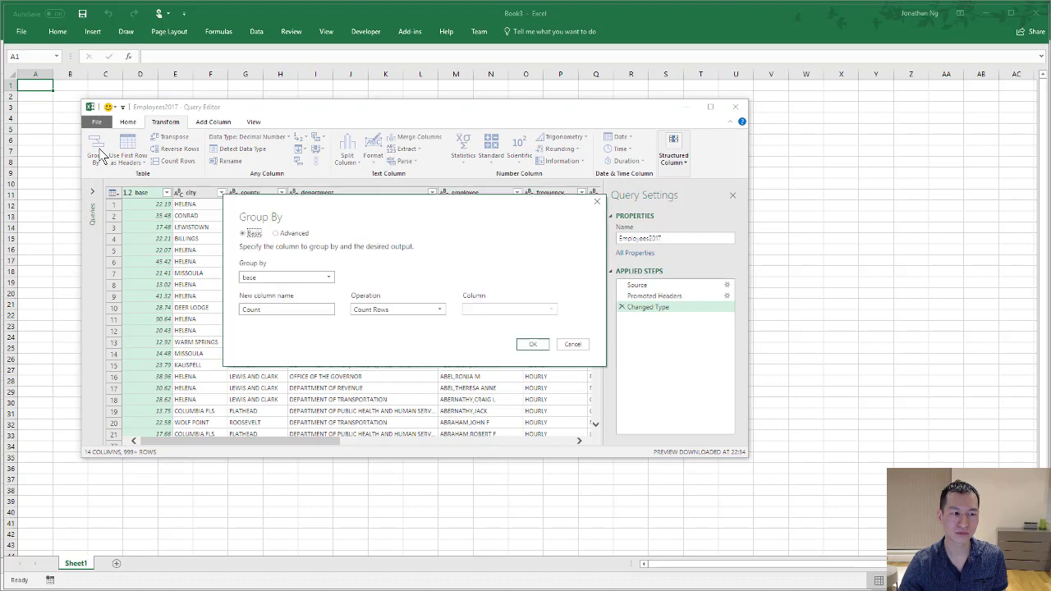
left_click_drag(359, 215, 307, 126)
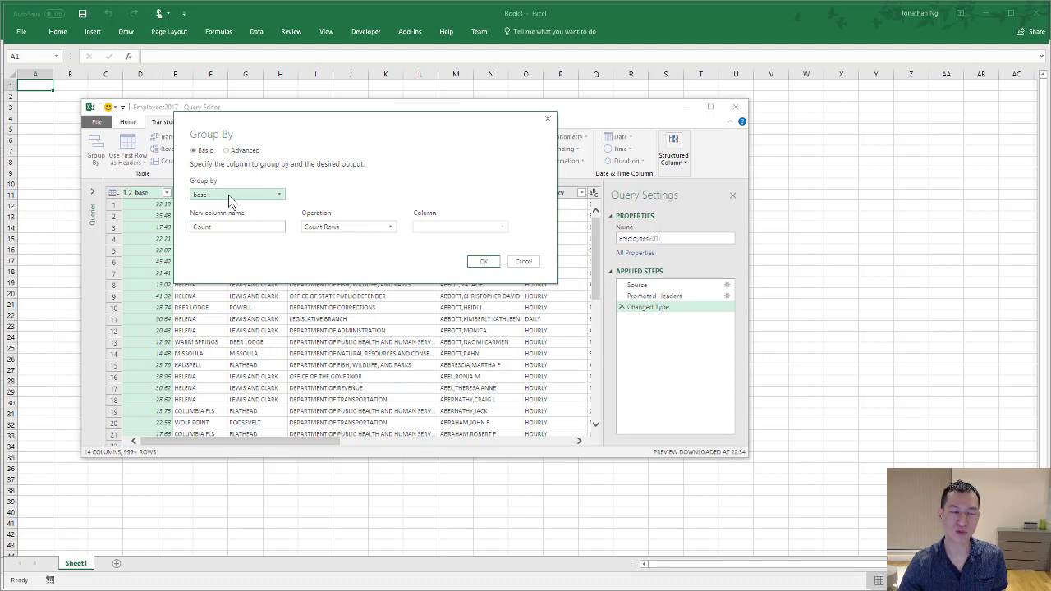
left_click(236, 152)
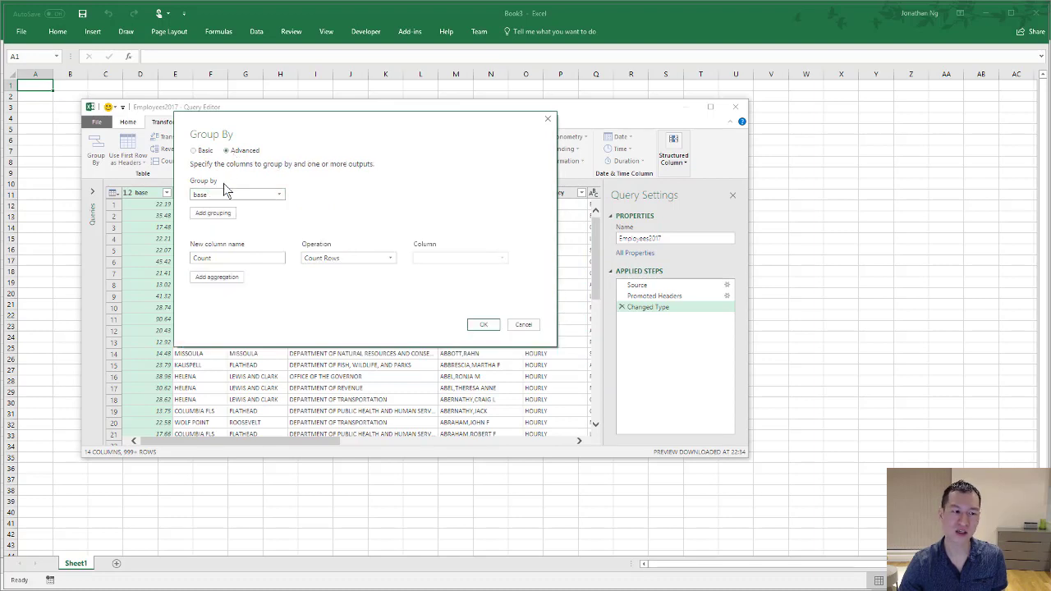
left_click(215, 215)
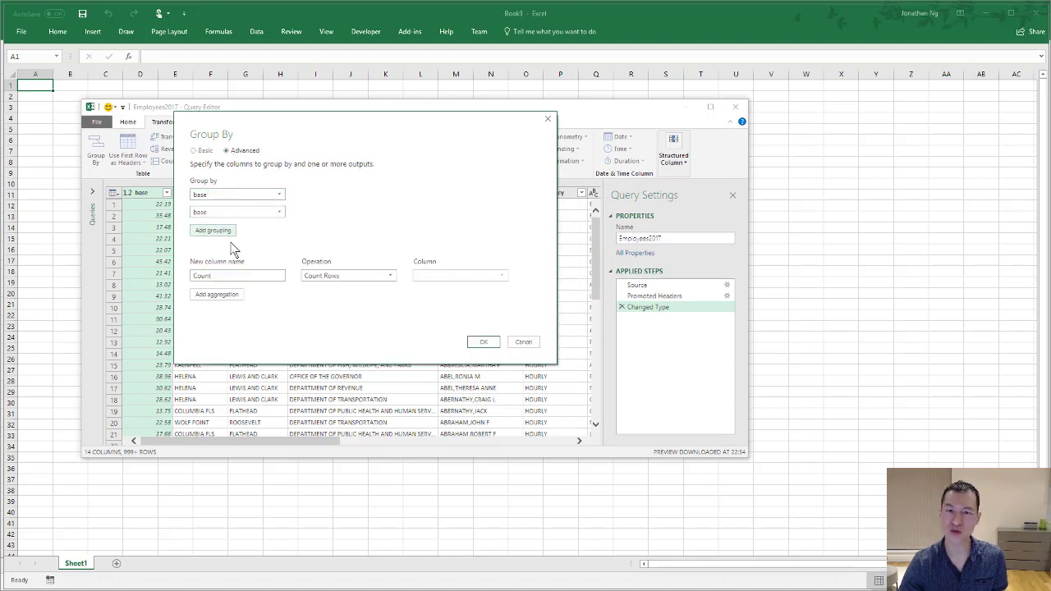
left_click(263, 197)
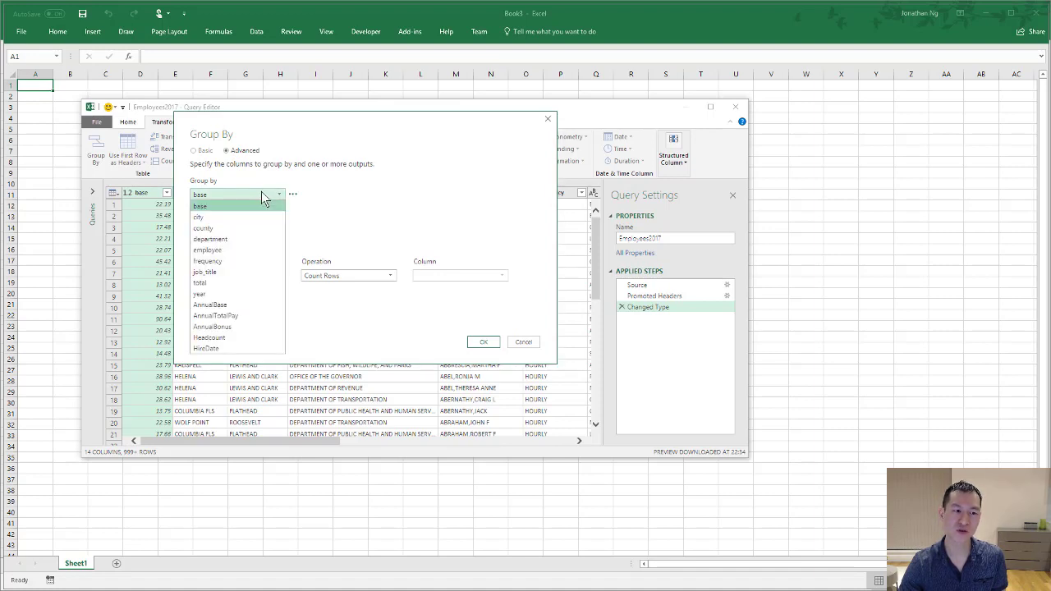
left_click(217, 227)
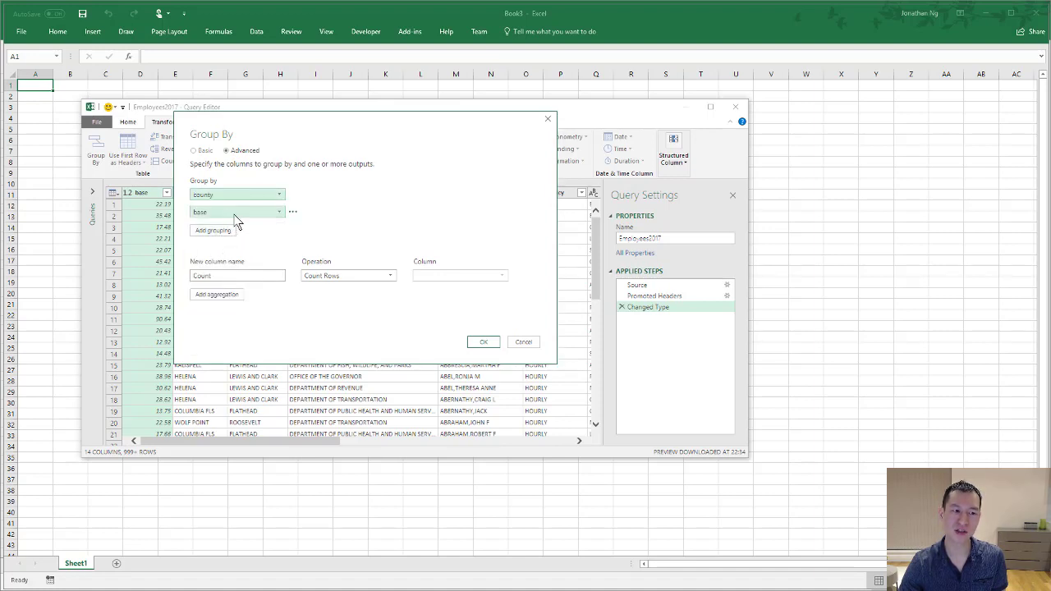
left_click(236, 214)
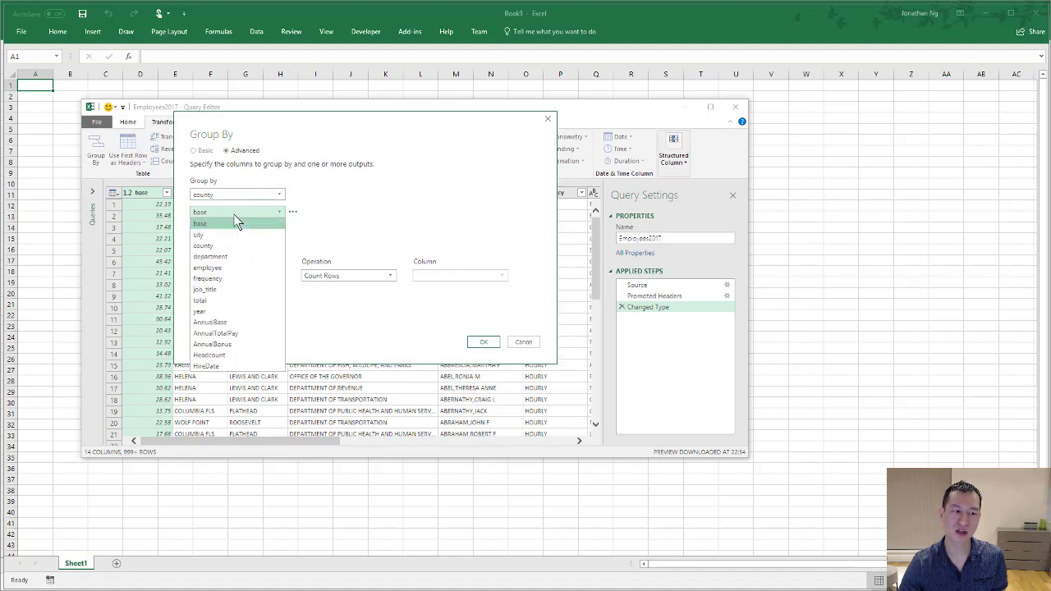
left_click(227, 258)
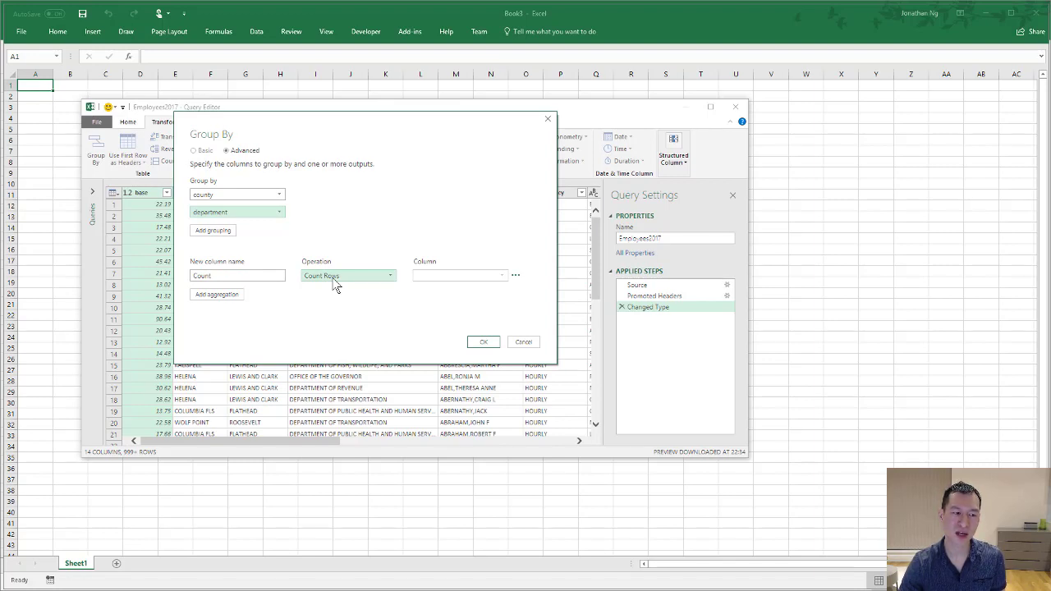
Step: Aggregate the groups by the sum of AnnualTotalPay and load the grouped query into the workbook
left_click(372, 279)
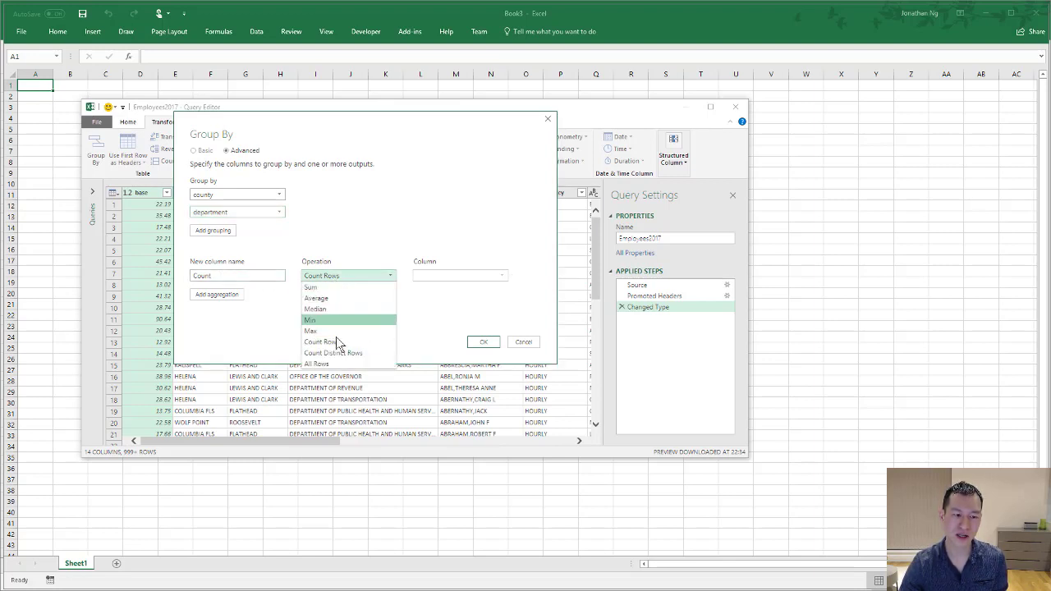
left_click(319, 288)
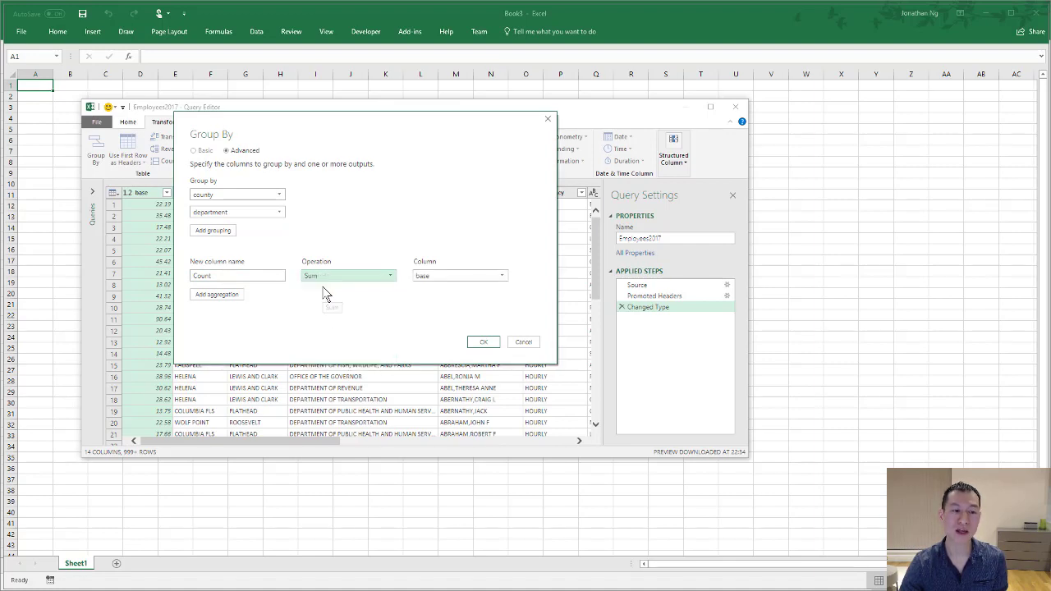
left_click(491, 278)
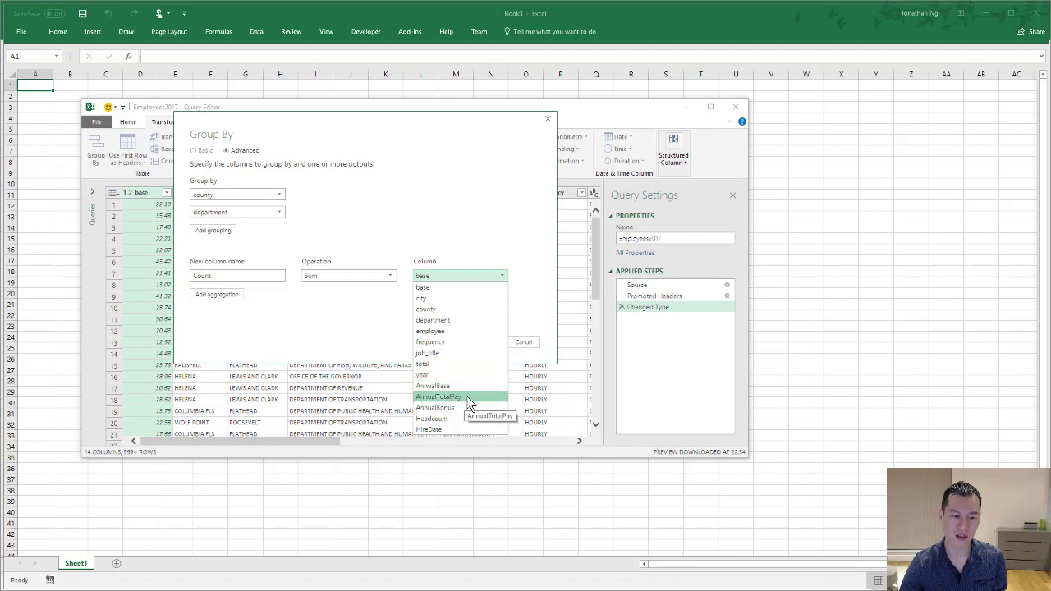
left_click(433, 398)
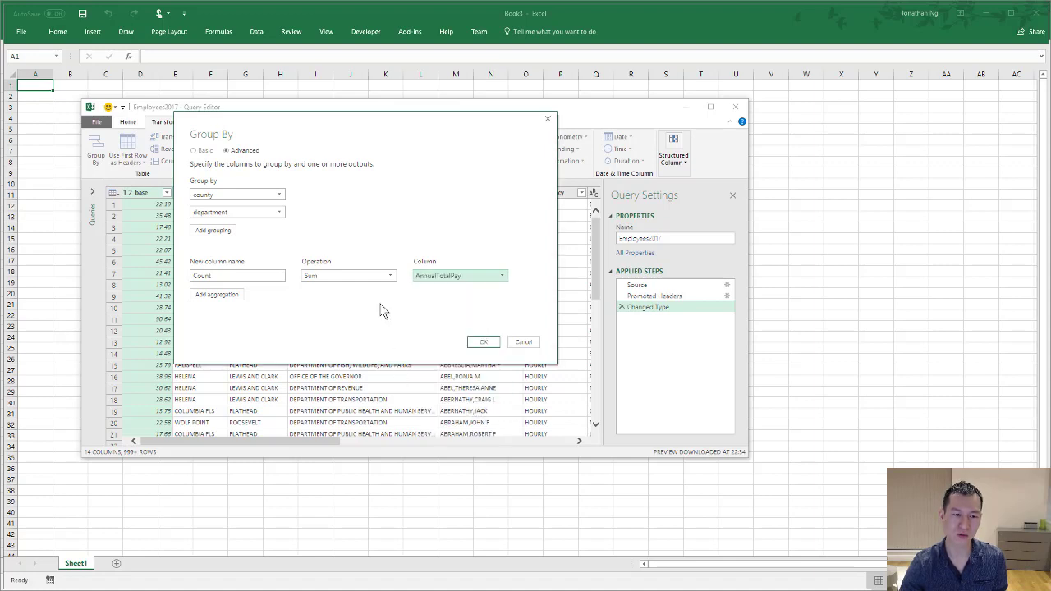
left_click(483, 343)
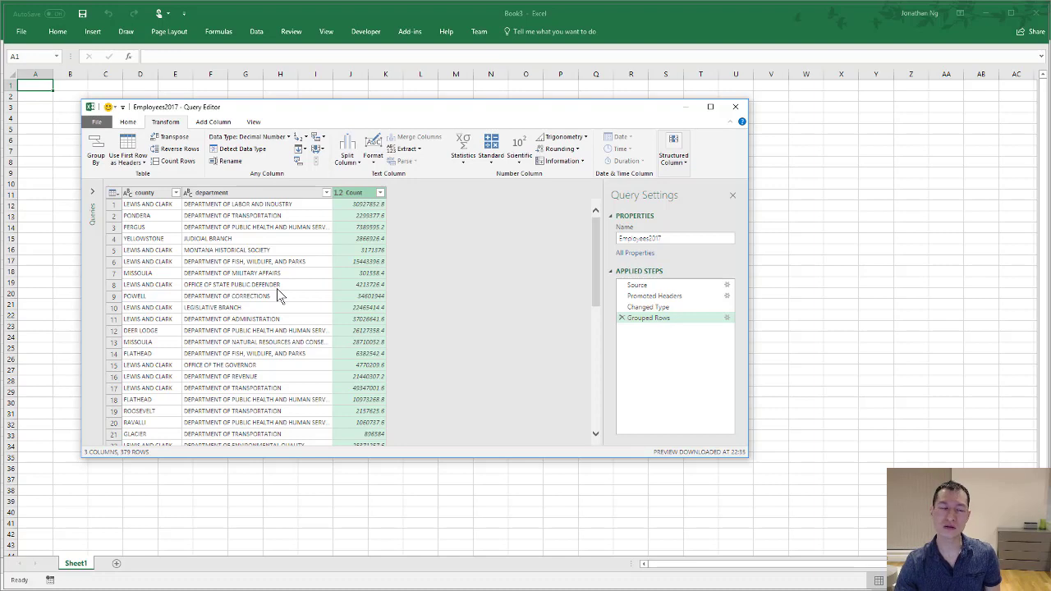
left_click(128, 123)
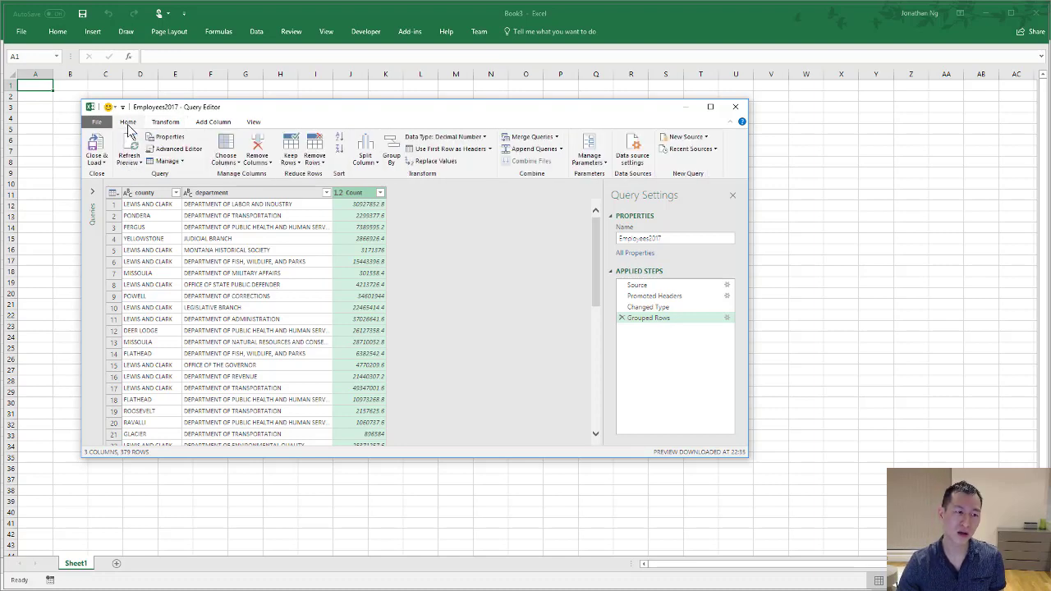
left_click(97, 148)
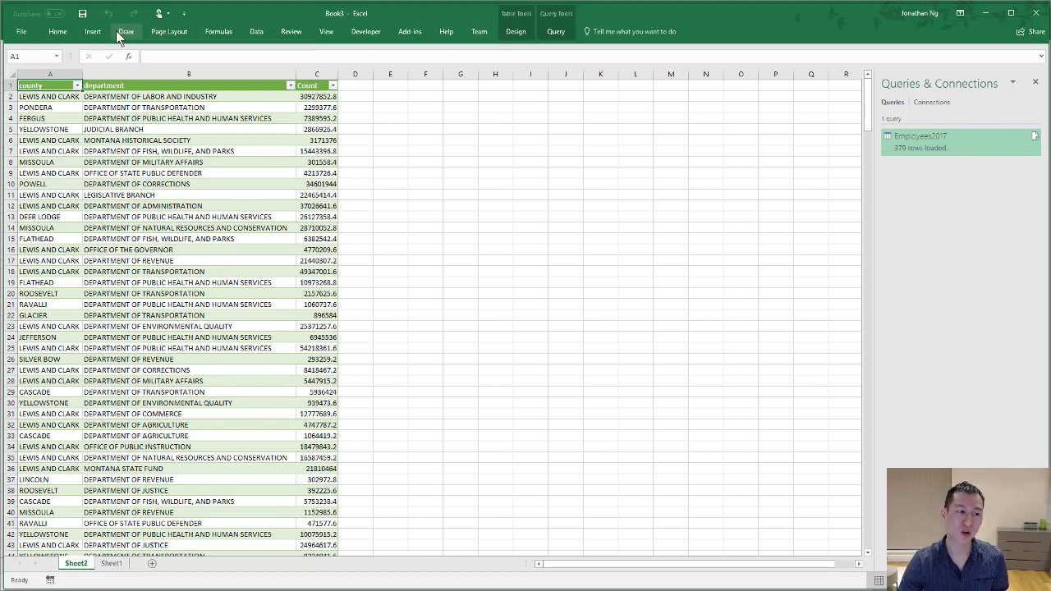
Step: Insert a treemap chart from the loaded table and place it beside the table, near the first rows from column D
left_click(92, 33)
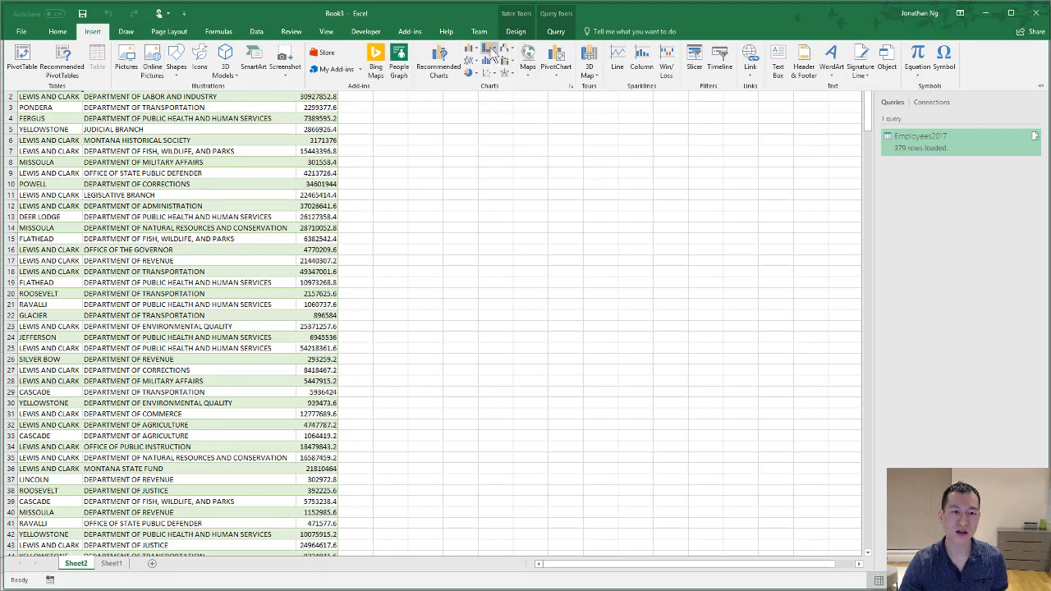
left_click(491, 51)
left_click(502, 85)
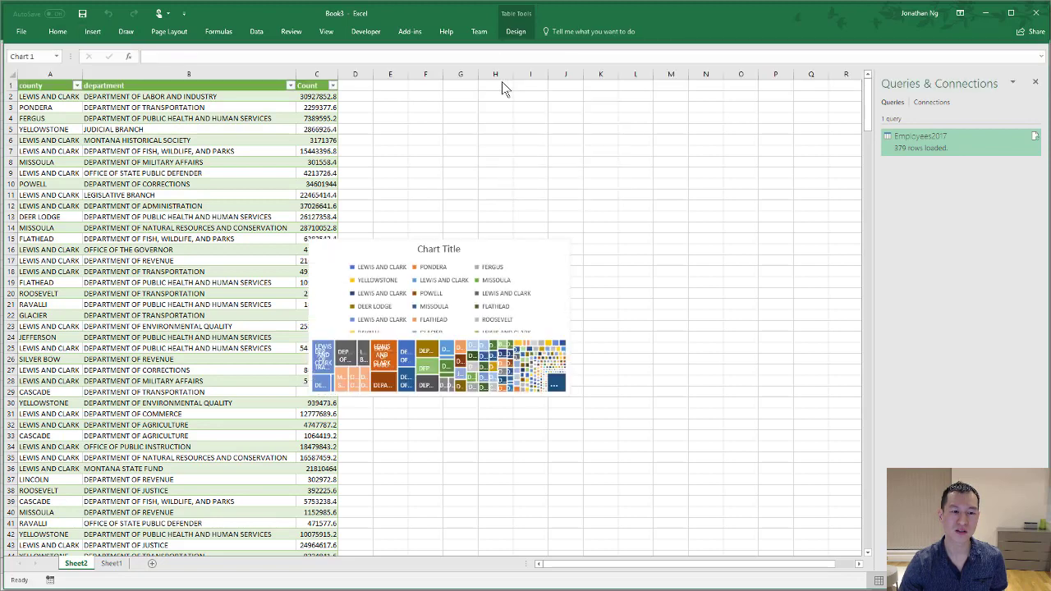
left_click_drag(336, 248, 380, 93)
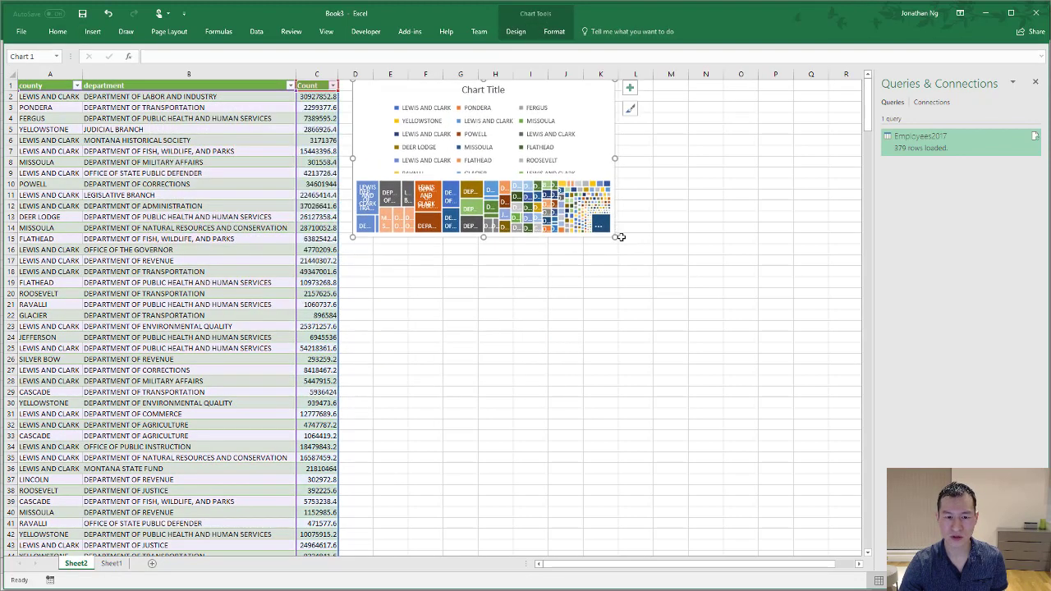
Step: Enlarge the treemap to span about columns D to P down to row 42, and insert a sunburst chart from the same data
left_click_drag(617, 239, 795, 494)
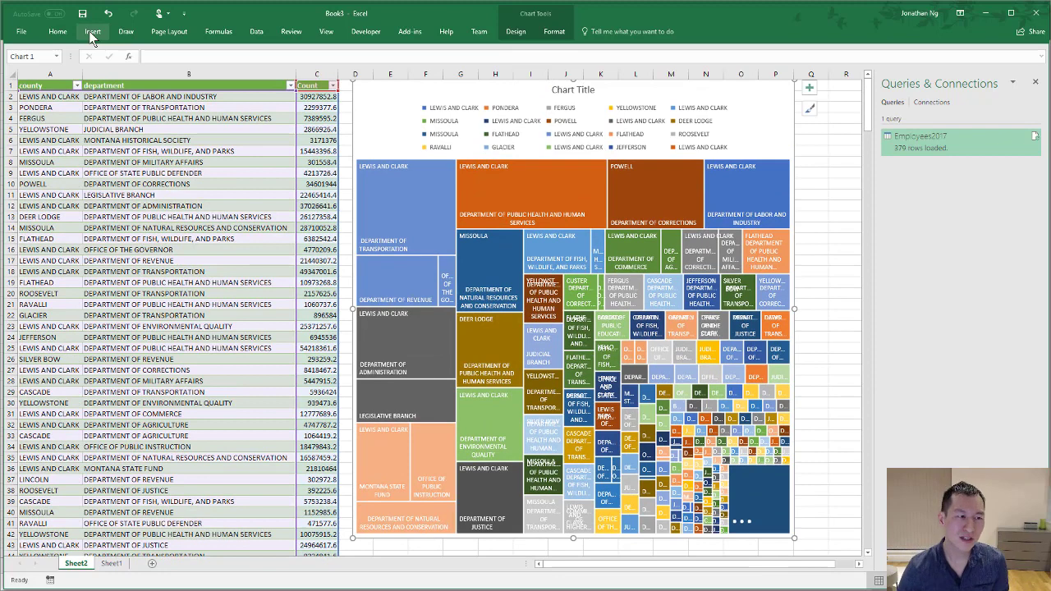
left_click(92, 33)
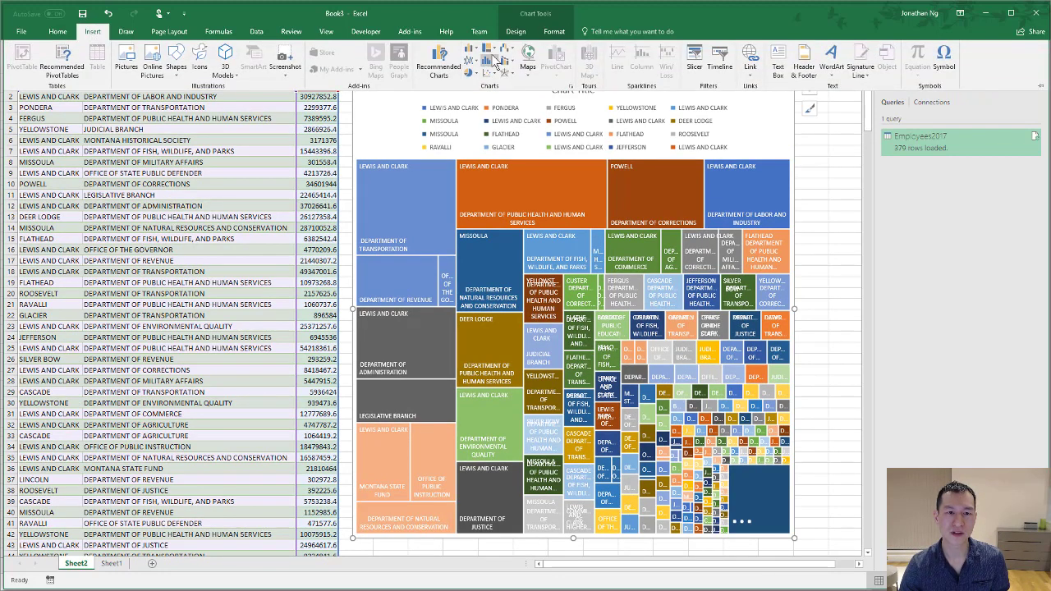
left_click(489, 51)
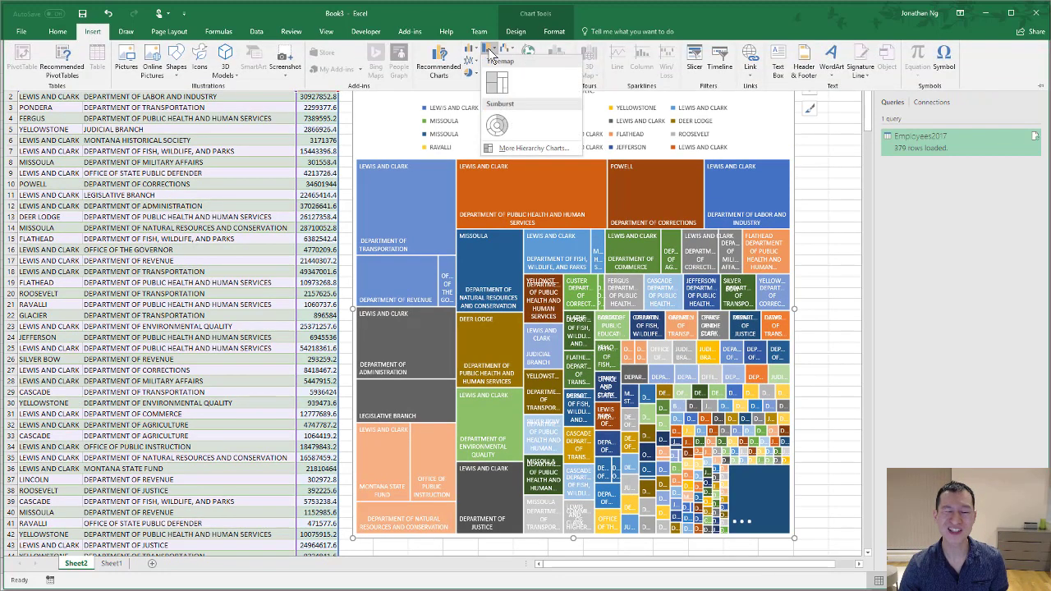
left_click(498, 128)
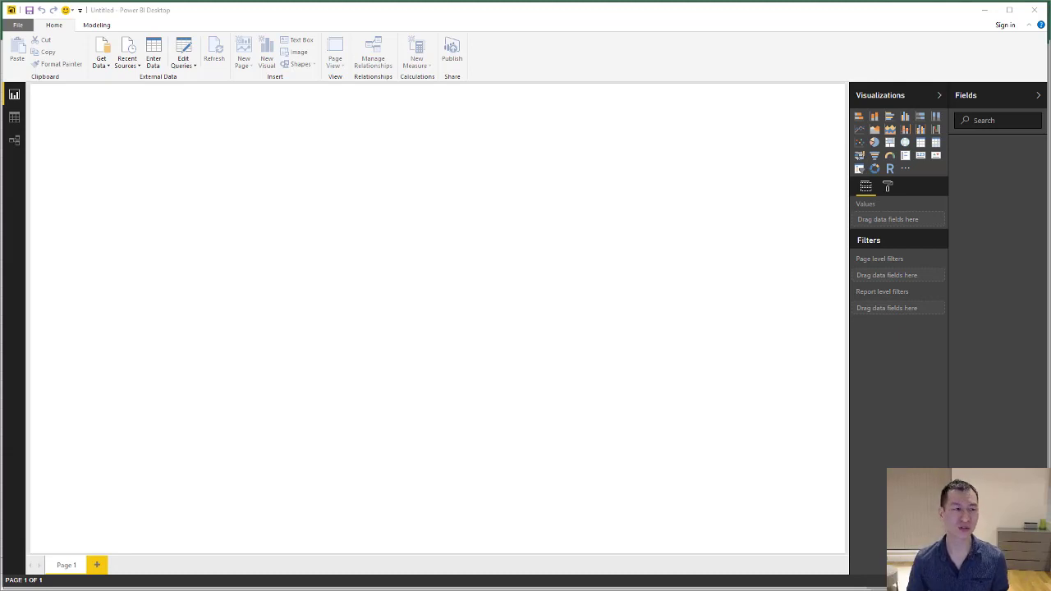
Step: In Power BI Desktop, import Employees2017.csv as a CSV source and load it without editing
left_click(99, 63)
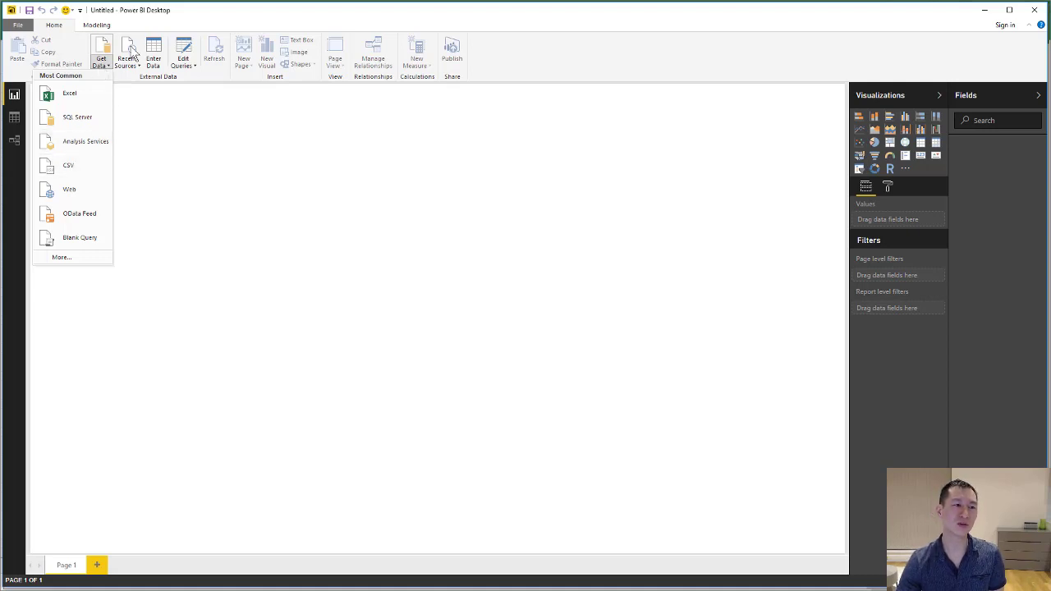
left_click(77, 166)
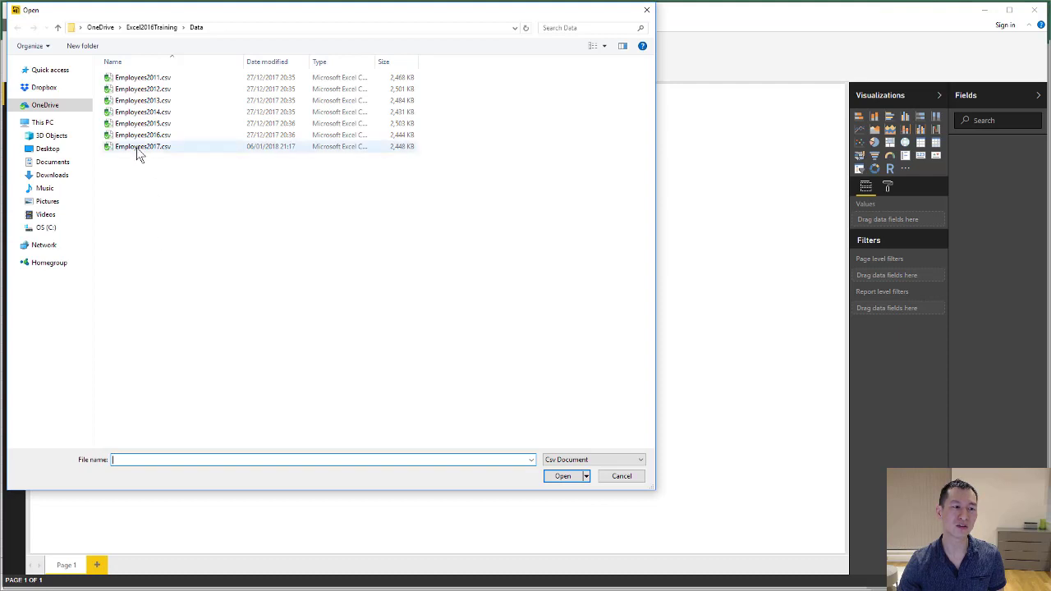
double_click(137, 149)
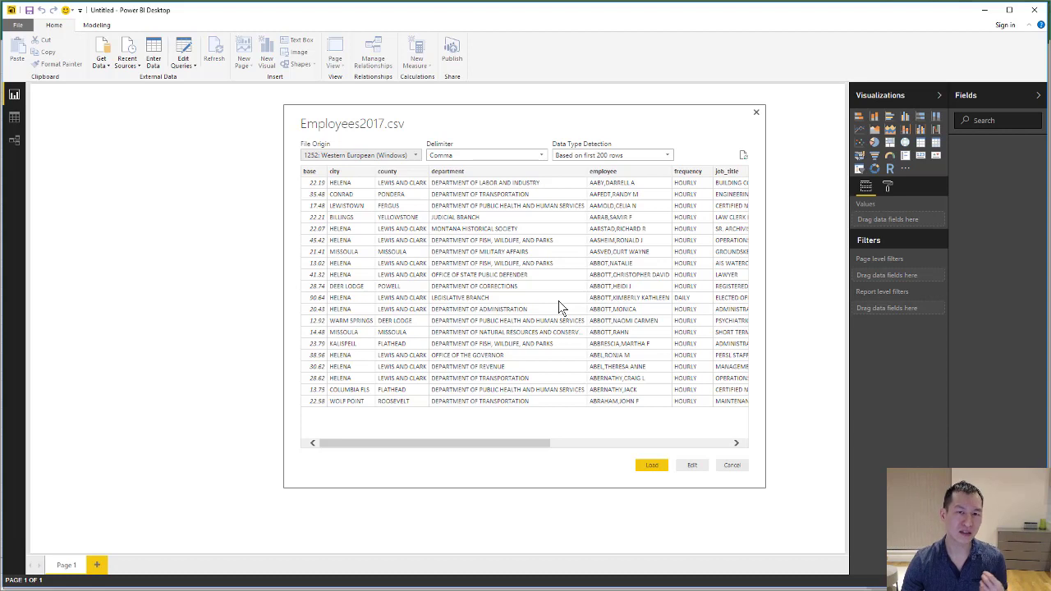
left_click(653, 467)
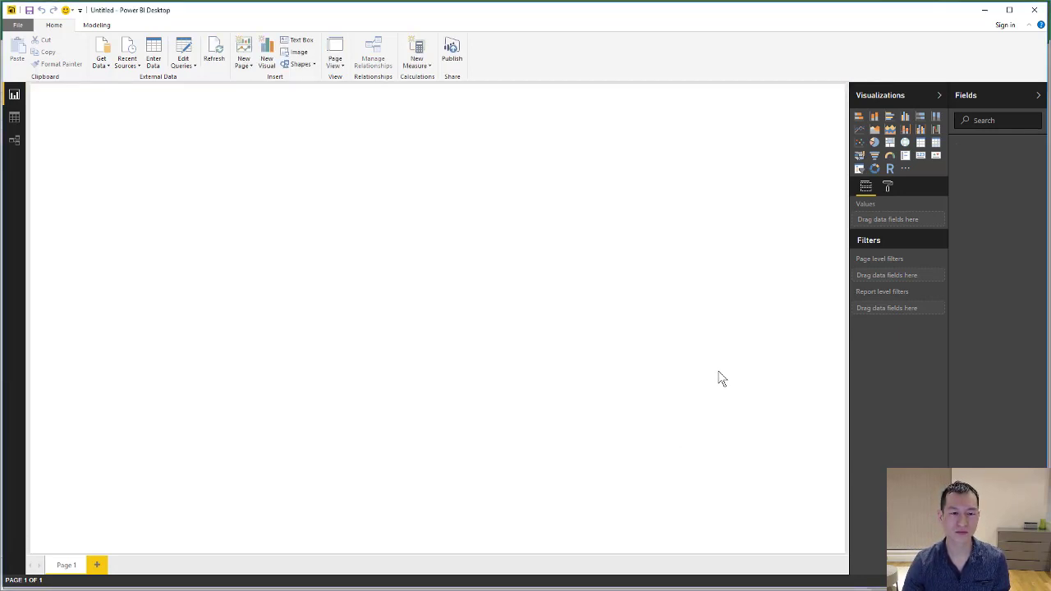
Step: Build a treemap of AnnualTotalPay grouped by county with department as details, and enlarge it to fill most of the report page
left_click(891, 144)
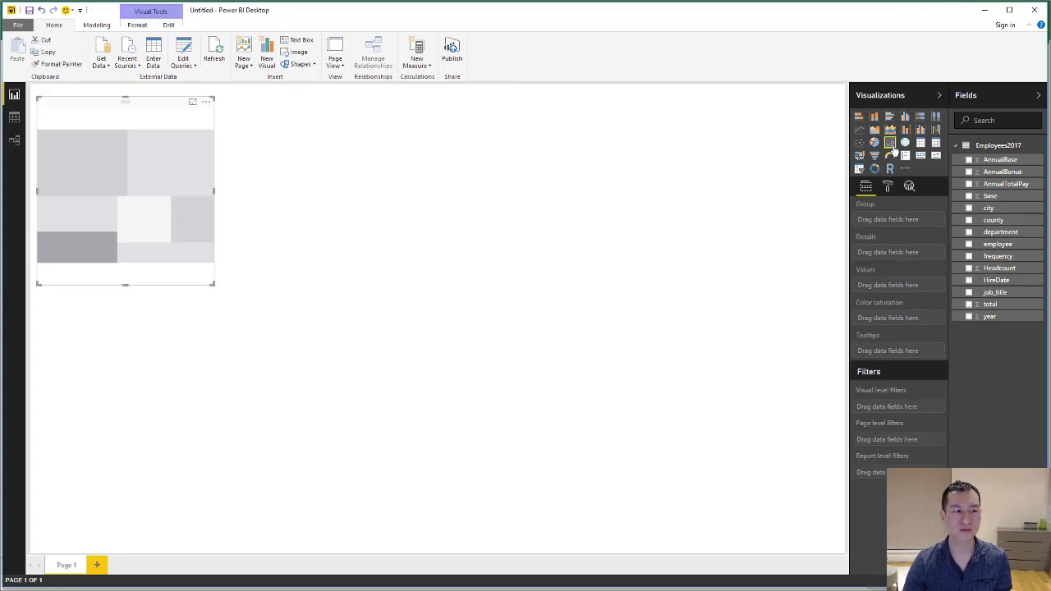
left_click(970, 222)
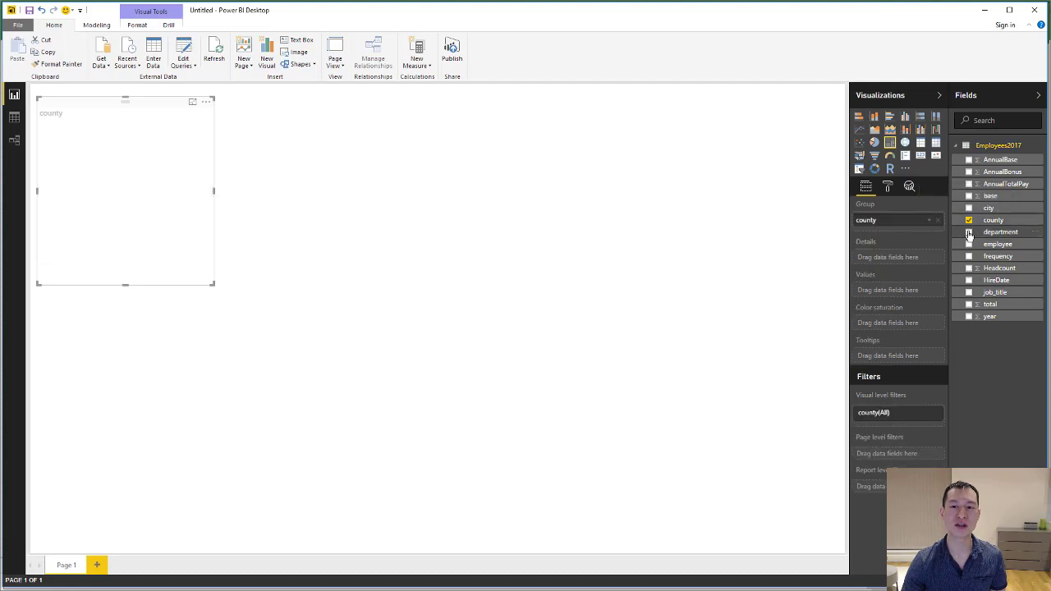
left_click(969, 233)
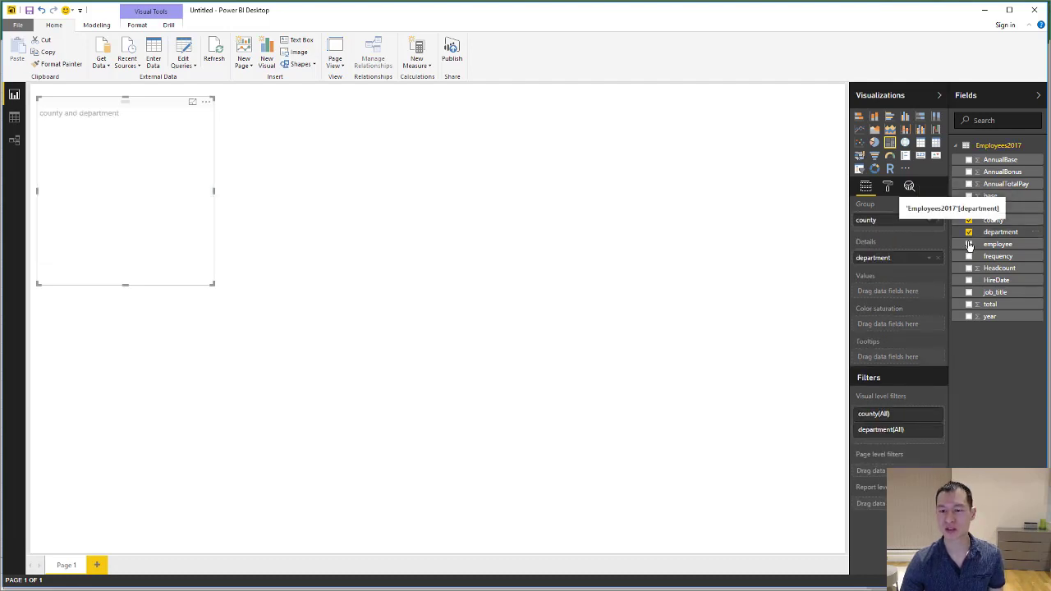
left_click(969, 184)
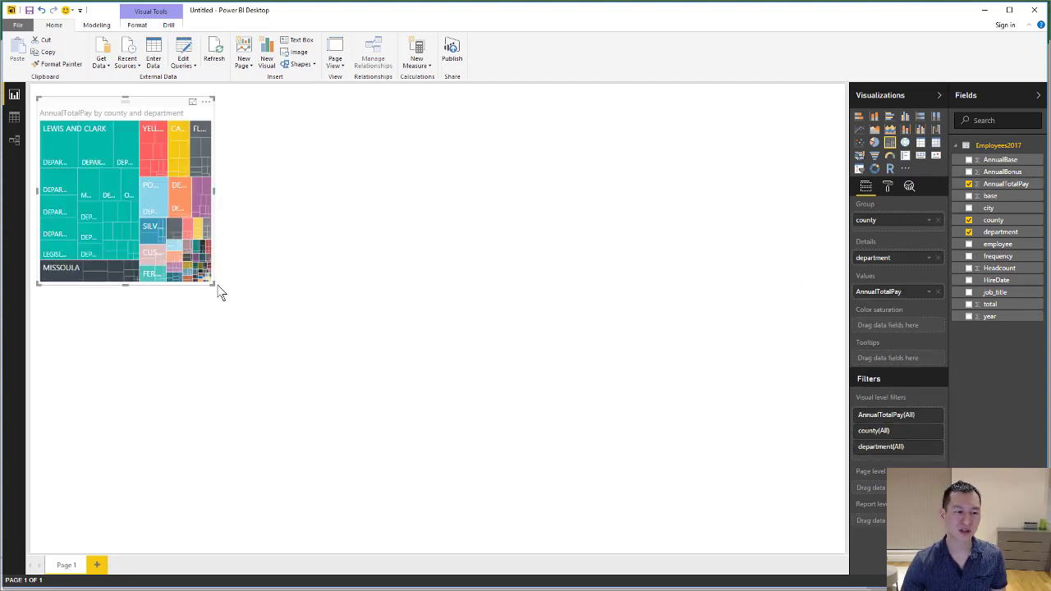
left_click_drag(583, 419, 781, 504)
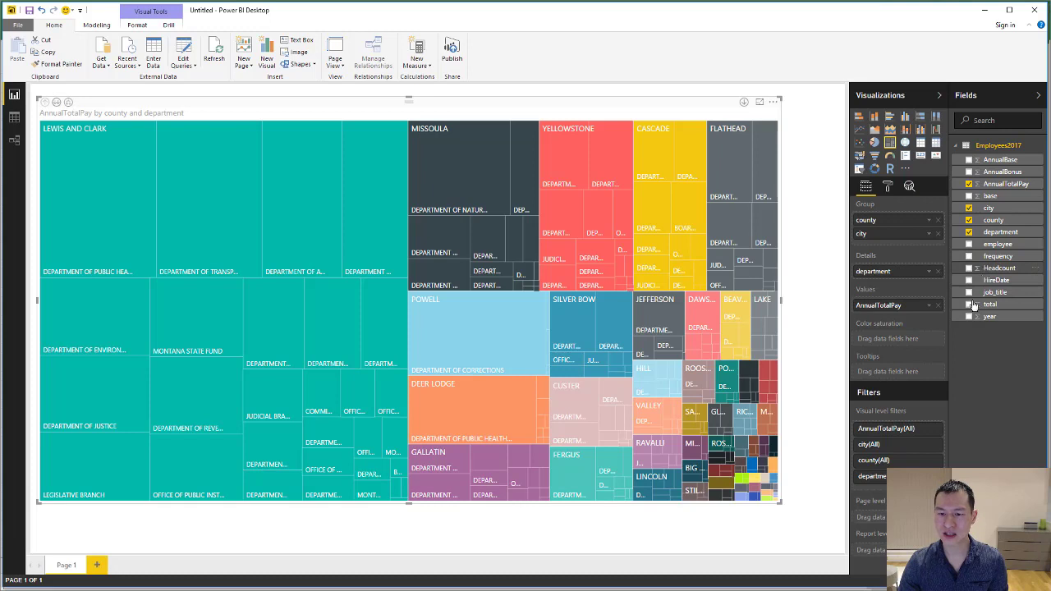
Step: Add Headcount to the treemap's tooltips and inspect the tooltip for Lewis and Clark's Department of Transportation
left_click_drag(1000, 268, 890, 376)
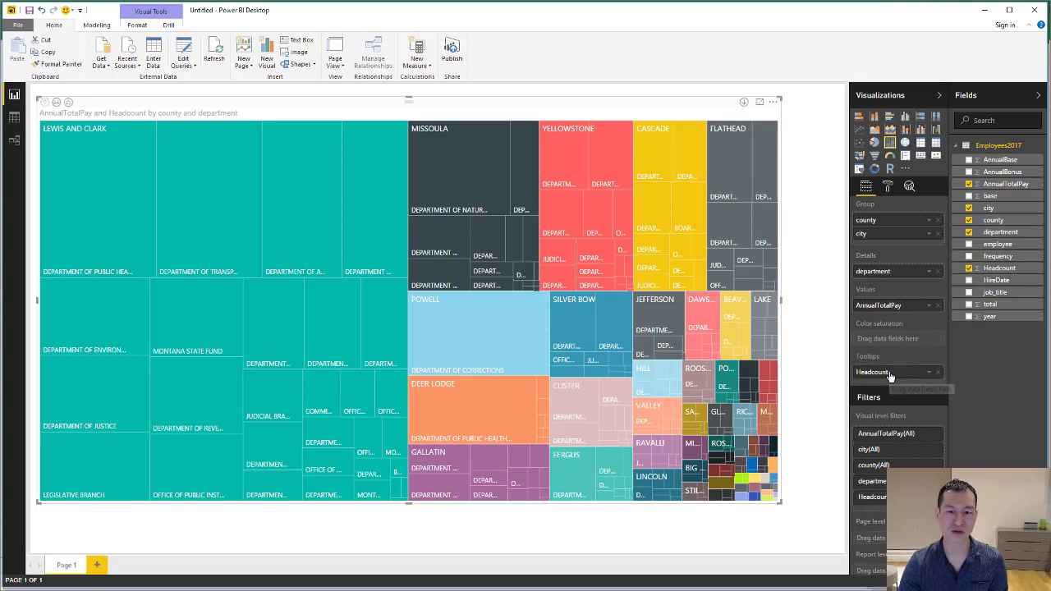
mouse_move(189, 184)
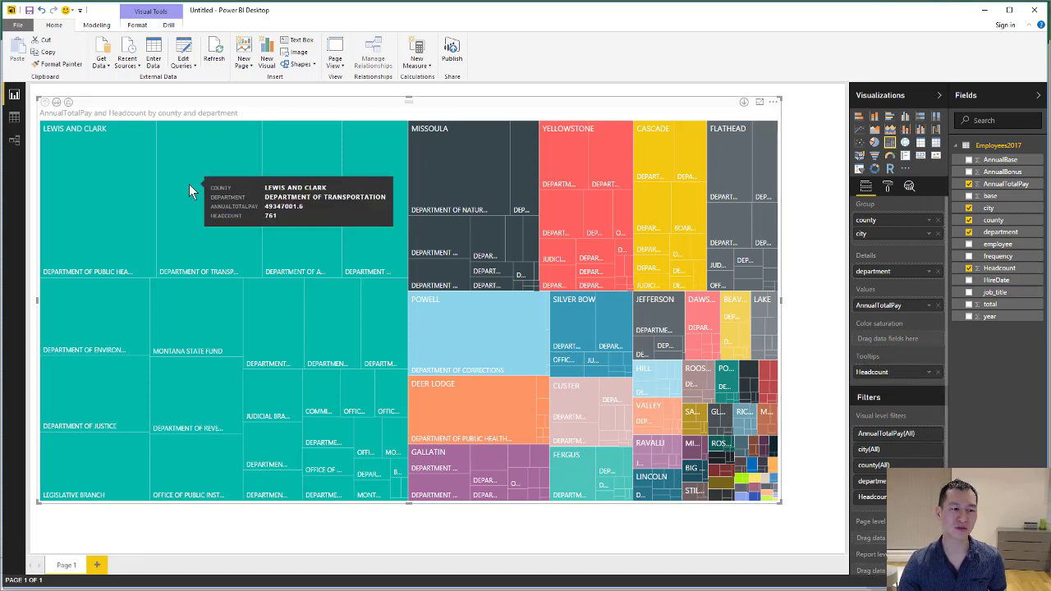